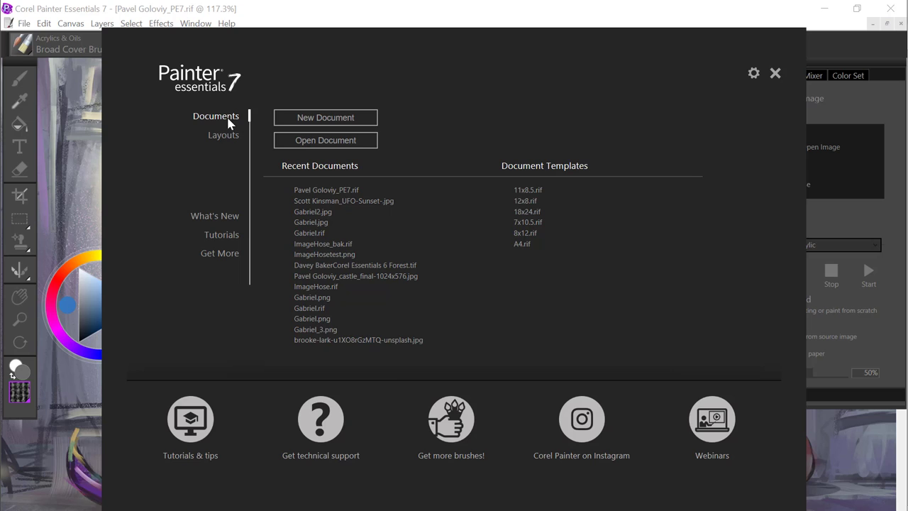
- Browse the Welcome screen's Layouts and Get More store pages, then close it to show the chef painting
click(228, 139)
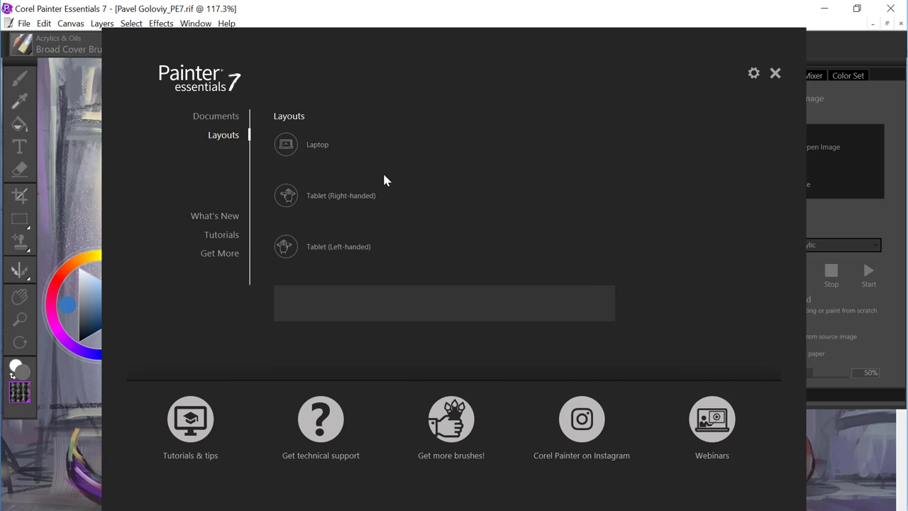
mouse_move(348, 248)
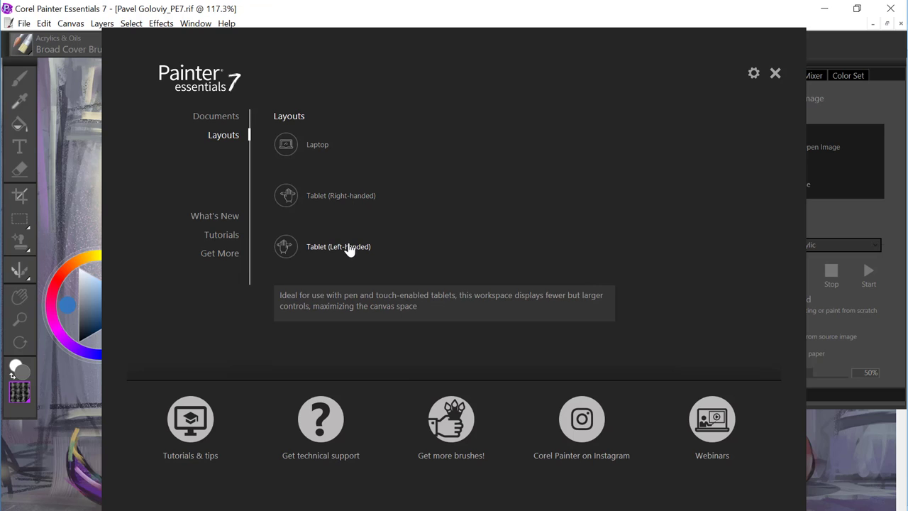
click(213, 255)
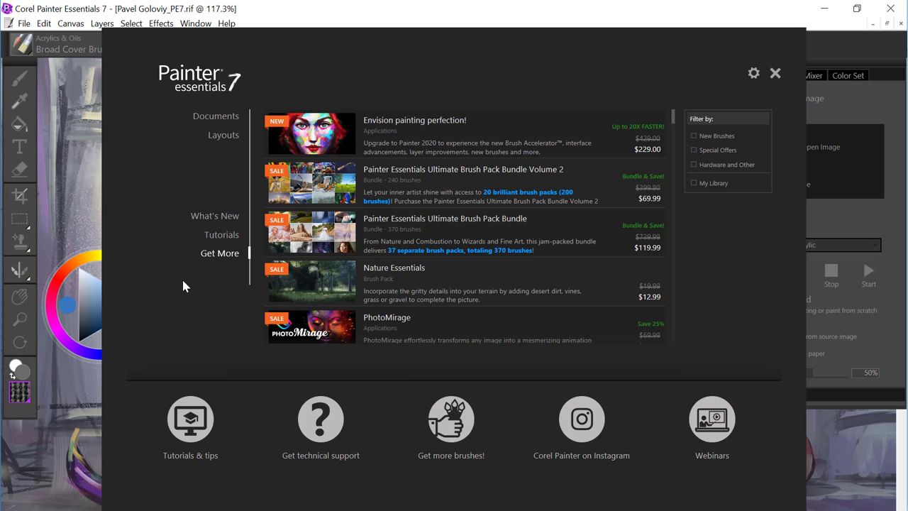
click(775, 74)
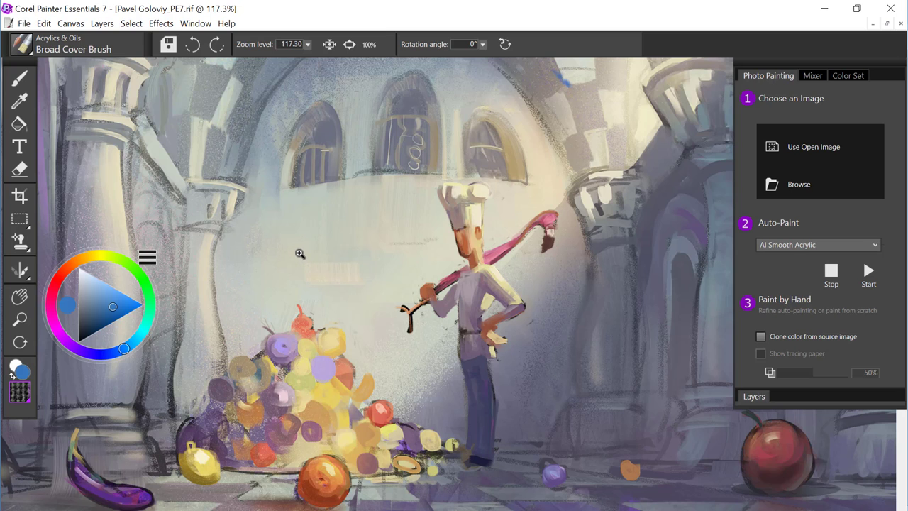
- Zoom in on the painting's back wall, then switch to the Dropper and the Paint Bucket at tolerance 32
click(324, 253)
click(371, 253)
click(307, 255)
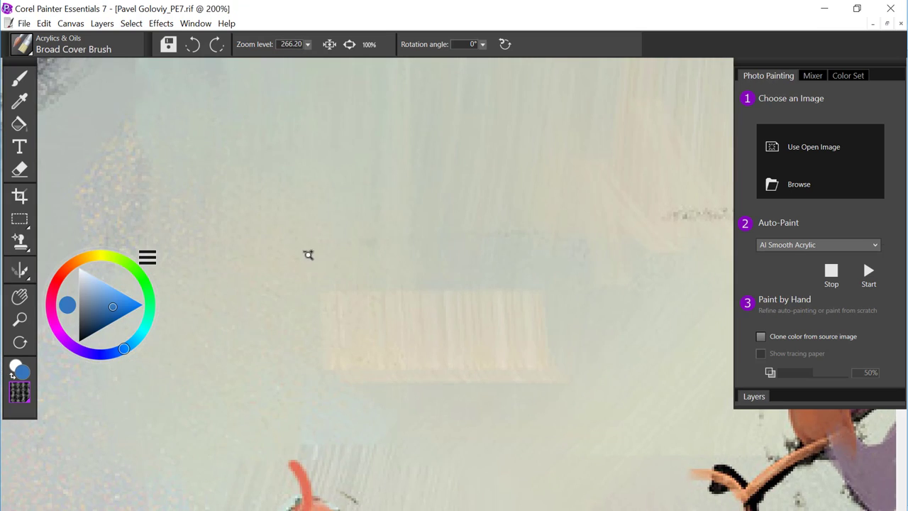
scroll(308, 254, down, 7)
scroll(320, 265, up, 5)
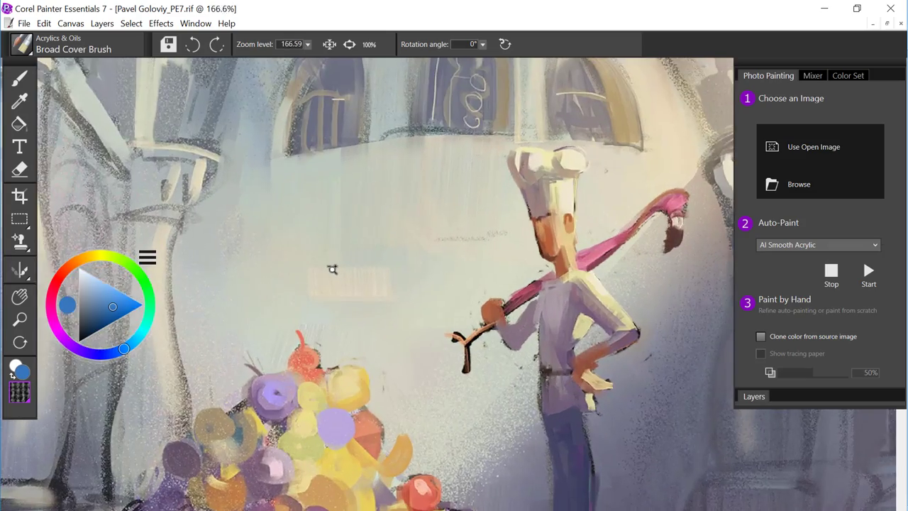
scroll(332, 269, down, 3)
scroll(290, 269, up, 2)
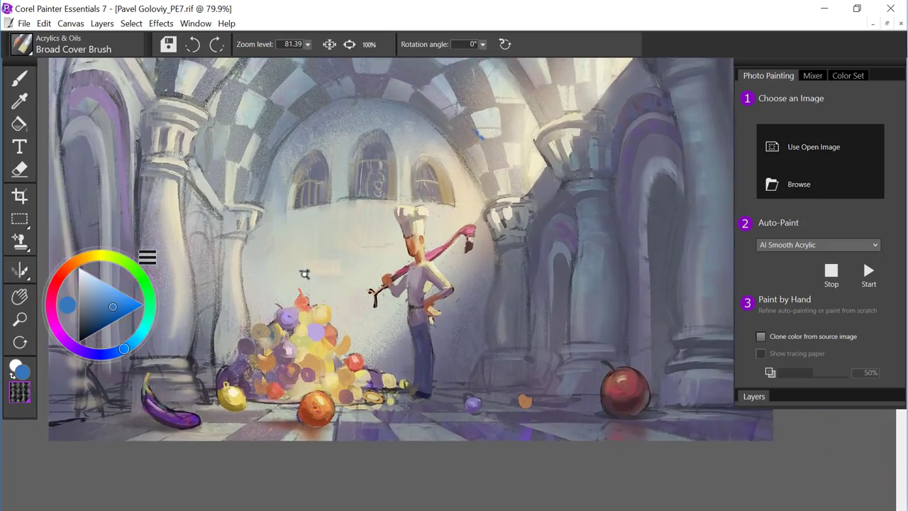
scroll(304, 273, up, 2)
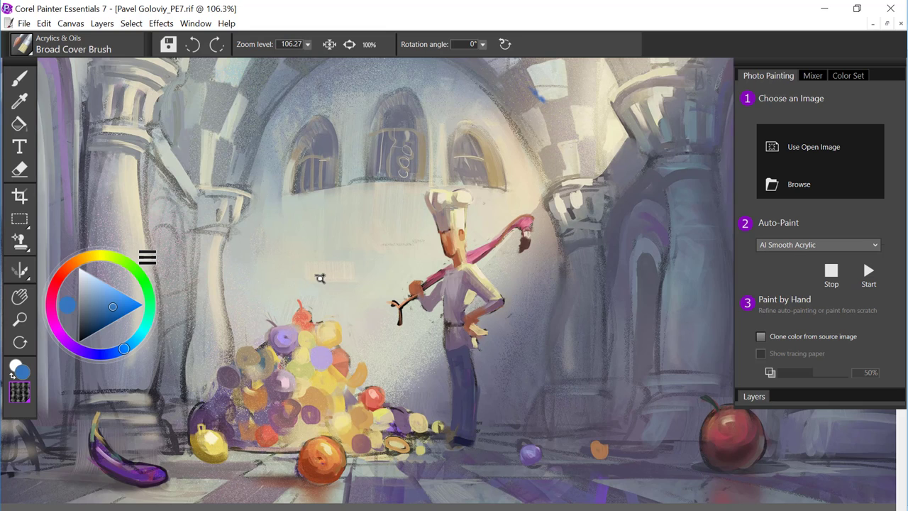
scroll(320, 278, up, 2)
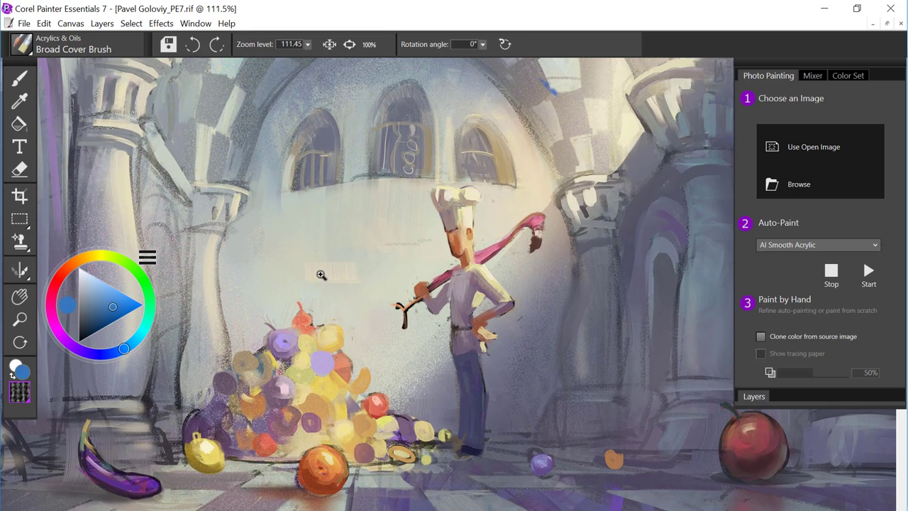
click(23, 104)
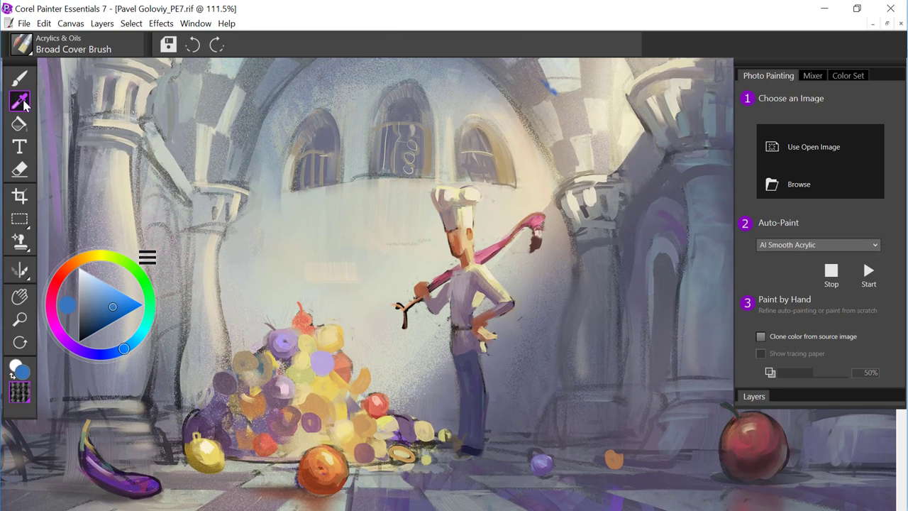
click(21, 125)
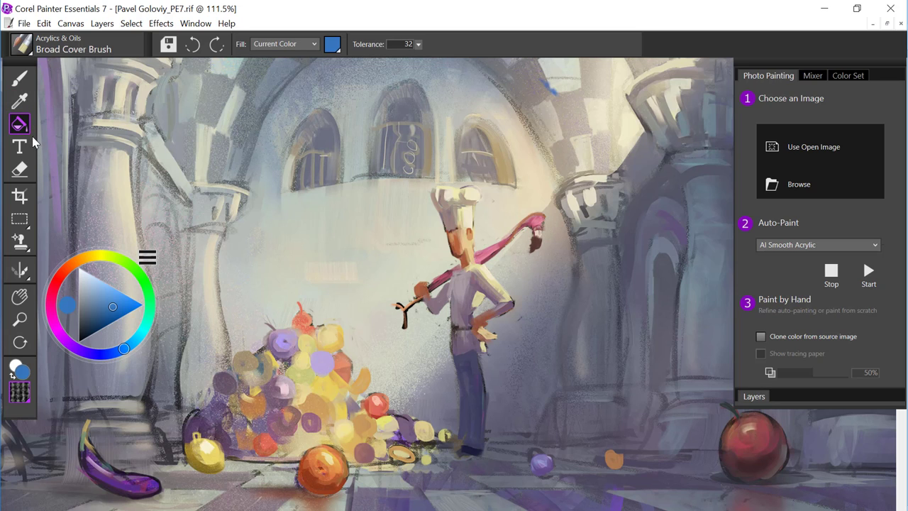
- Choose the Dab Stencils Flow Map - Hard brush and view its flow map textures
click(22, 46)
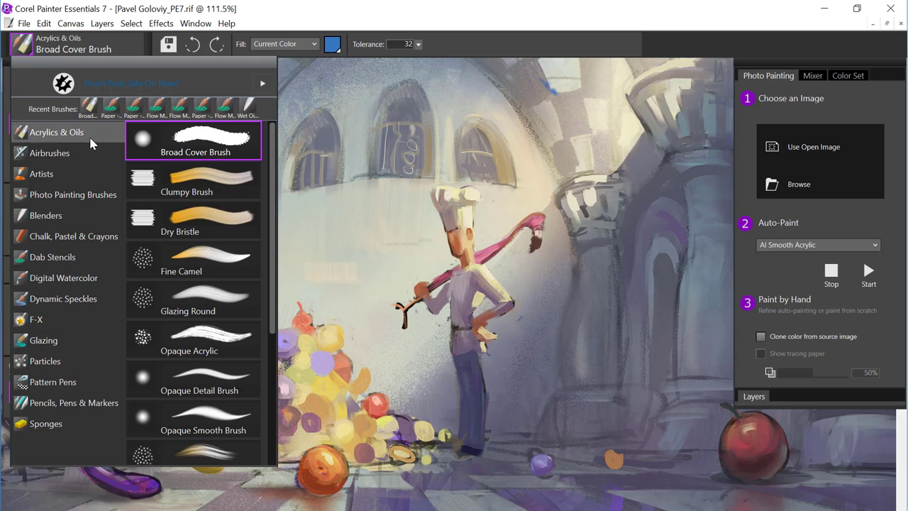
click(64, 259)
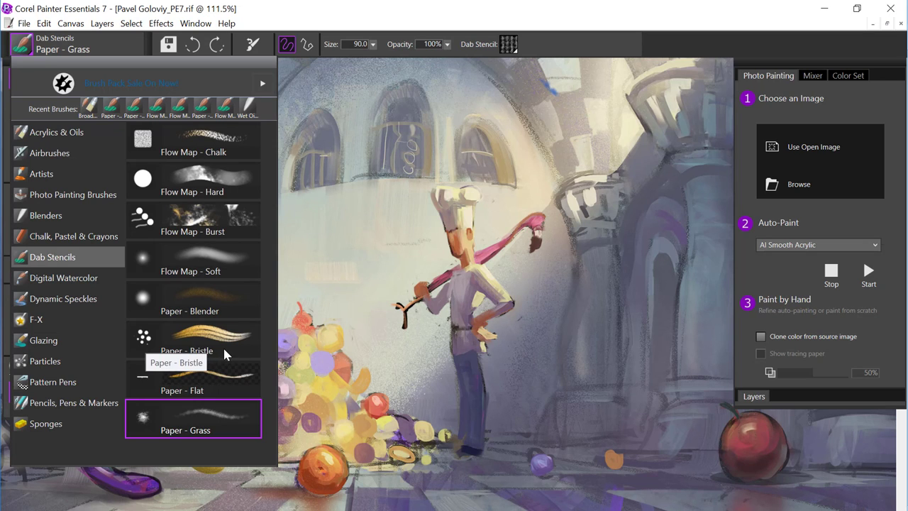
click(189, 179)
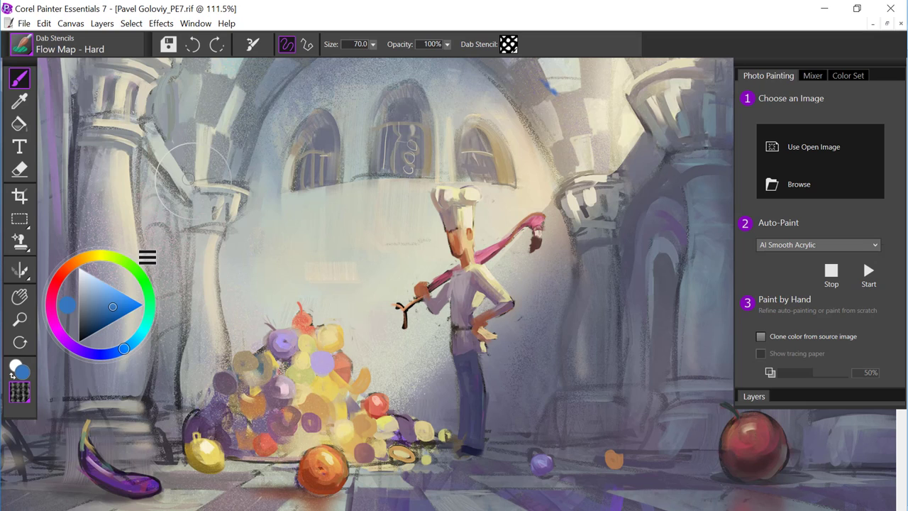
click(512, 45)
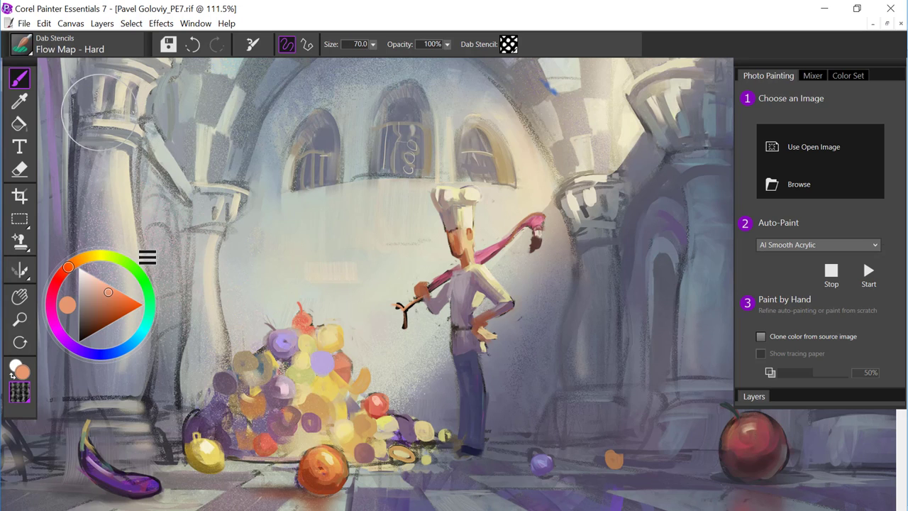
- Paint an orange test band across the upper arches and undo it
mouse_move(220, 107)
mouse_down()
mouse_move(347, 135)
mouse_move(525, 99)
mouse_move(627, 163)
mouse_move(620, 413)
mouse_up()
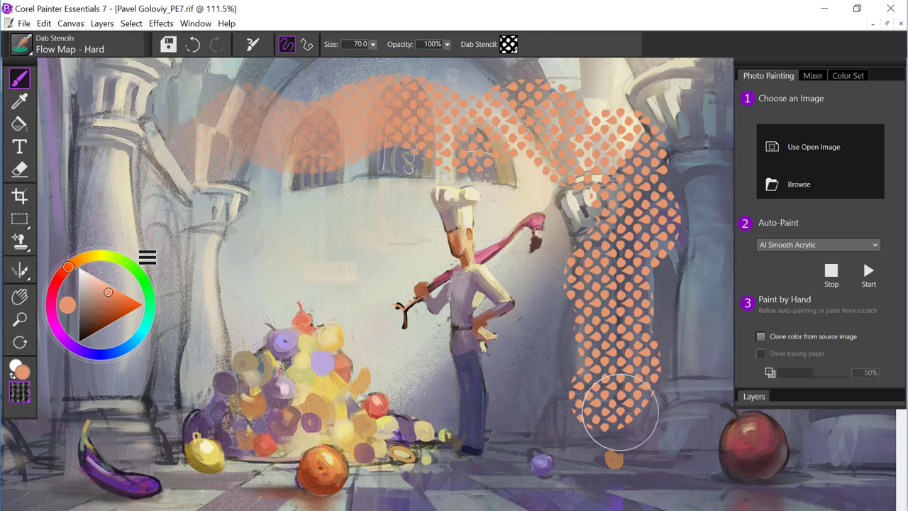
key(ctrl+z)
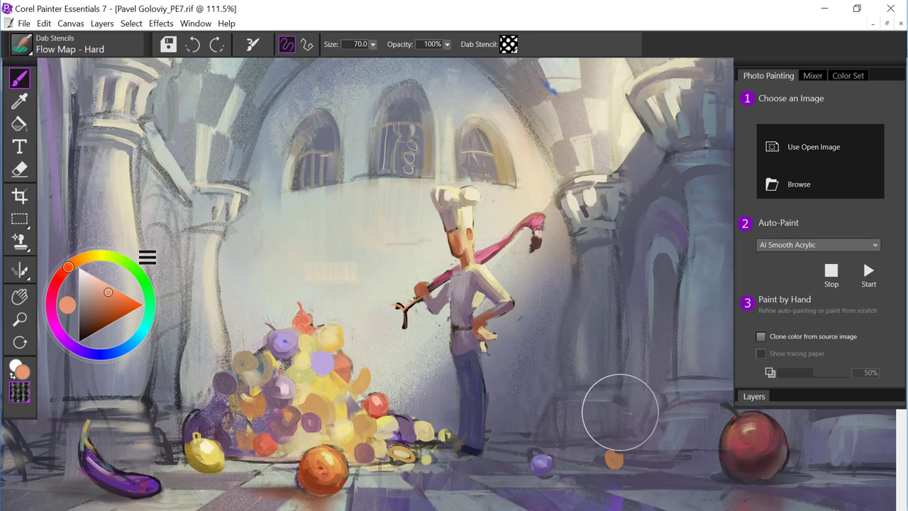
click(20, 44)
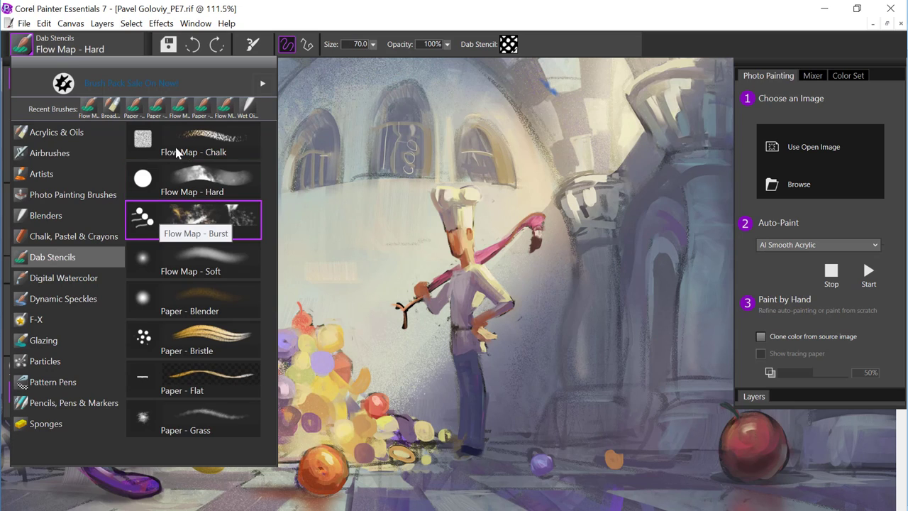
- Try the Flow Map - Burst brush with an orange stroke, then undo it
click(193, 218)
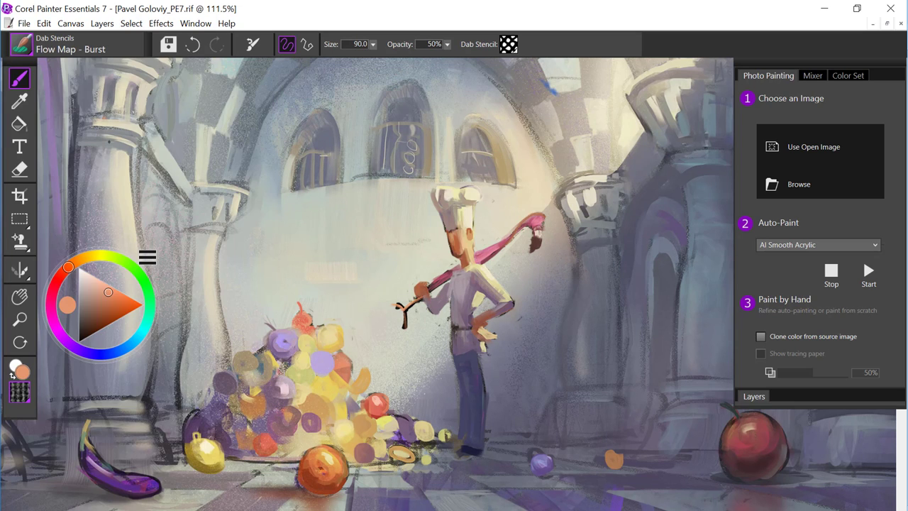
mouse_move(99, 142)
mouse_down()
mouse_move(646, 163)
mouse_move(659, 333)
mouse_up()
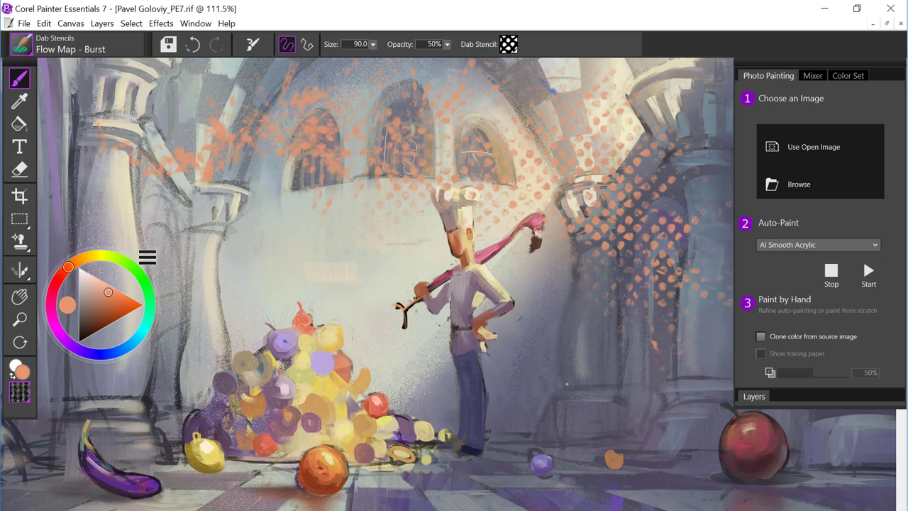
key(ctrl+z)
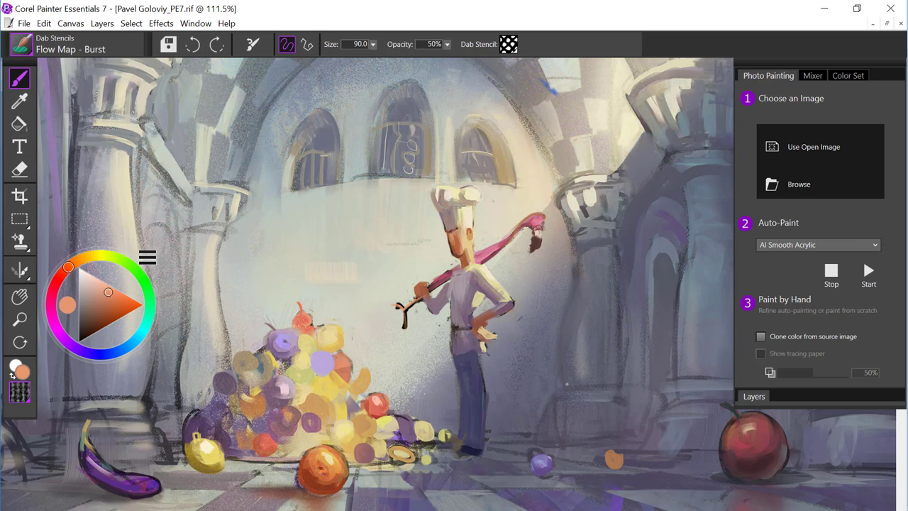
click(22, 46)
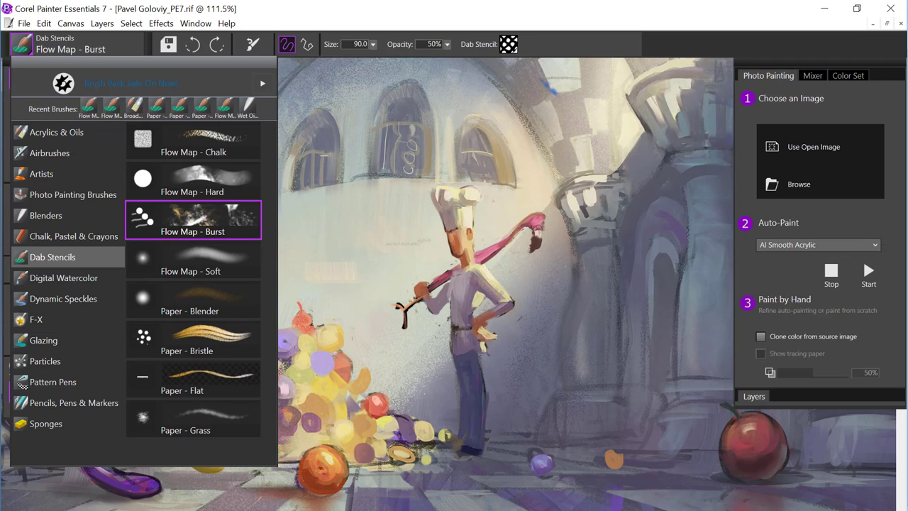
click(393, 17)
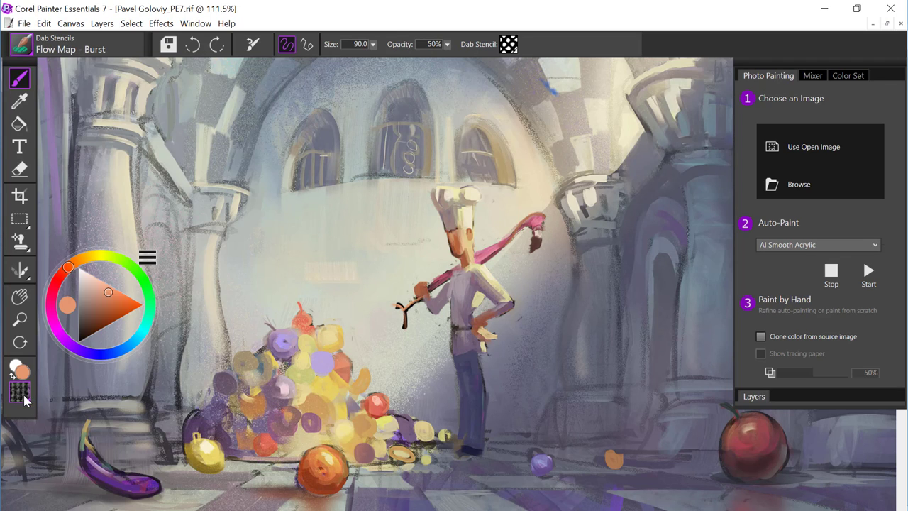
- Pick the Glazing Flat brush via Dynamic Speckles and Glazing, test a stroke, and undo it
click(24, 46)
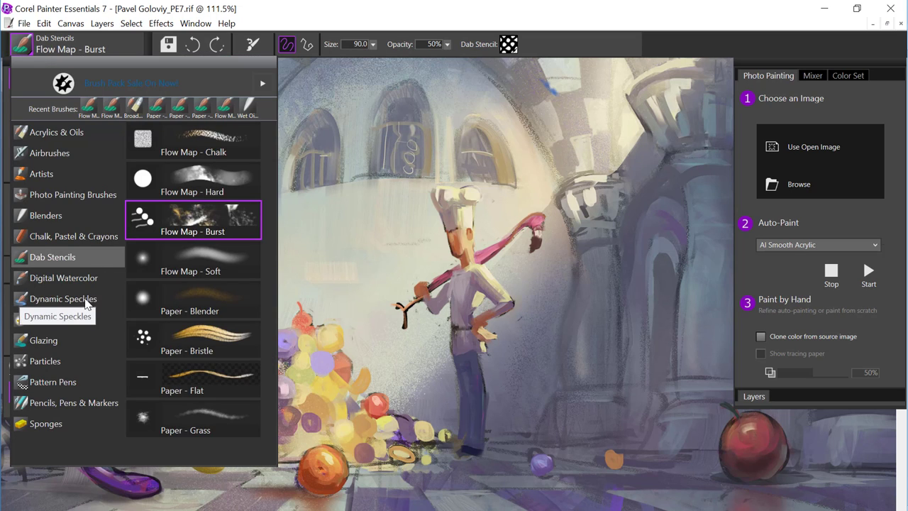
click(89, 301)
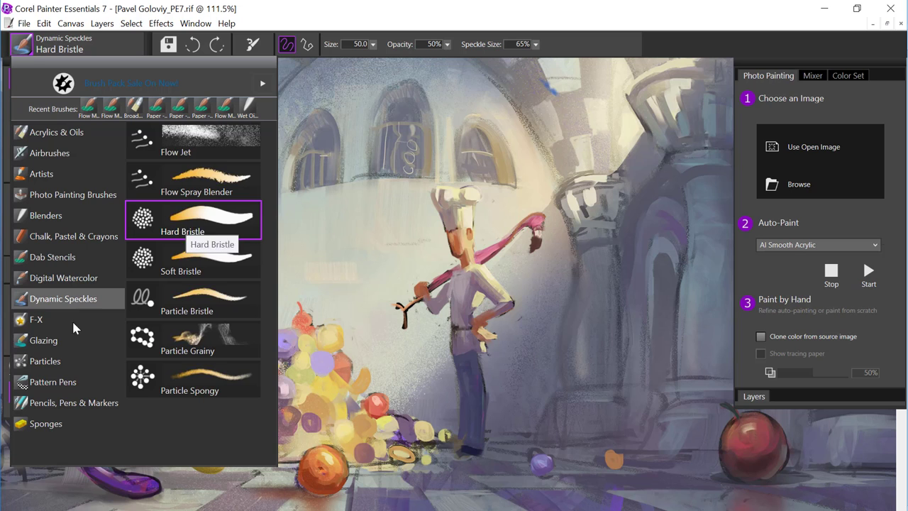
click(57, 344)
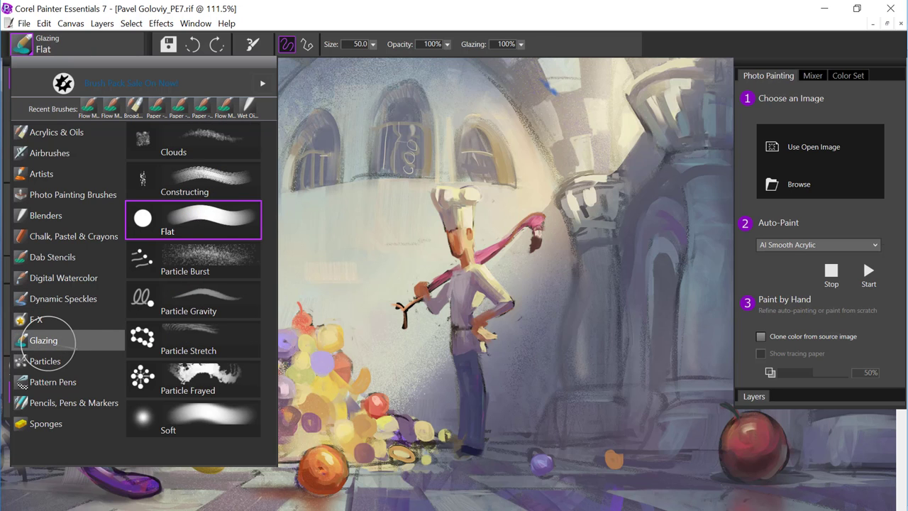
click(190, 231)
mouse_move(85, 138)
mouse_down()
mouse_move(560, 96)
mouse_move(660, 234)
mouse_move(609, 387)
mouse_up()
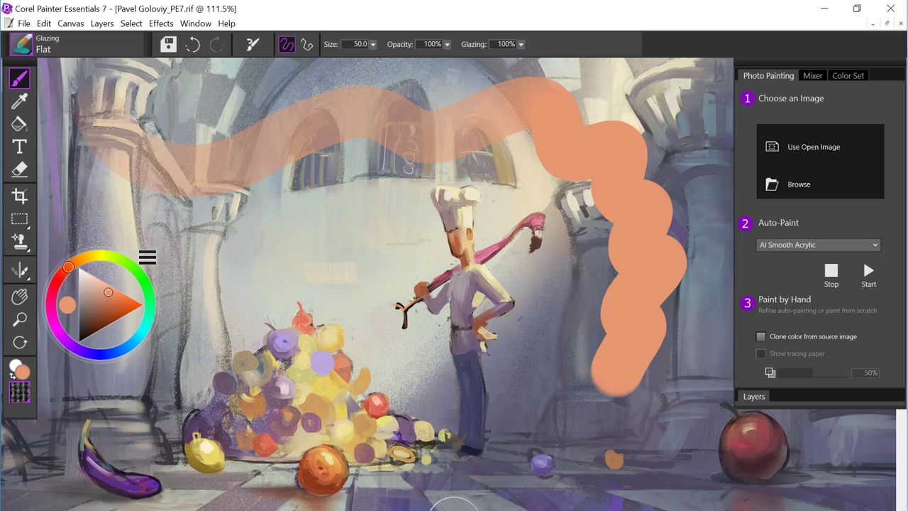
key(ctrl+z)
key(ctrl+b)
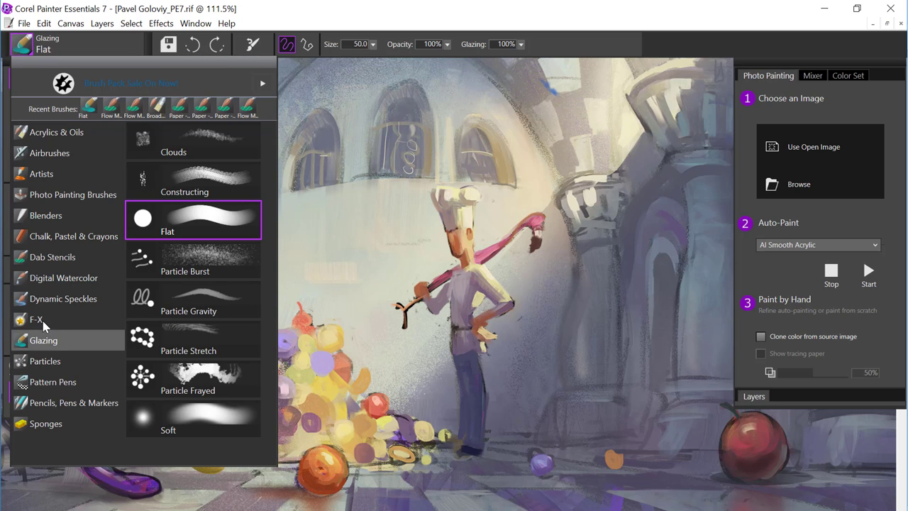
- Try the F-X Color Hose Jitter brush and its nozzles, then switch to the Digital Watercolor Broad Water Brush
click(39, 321)
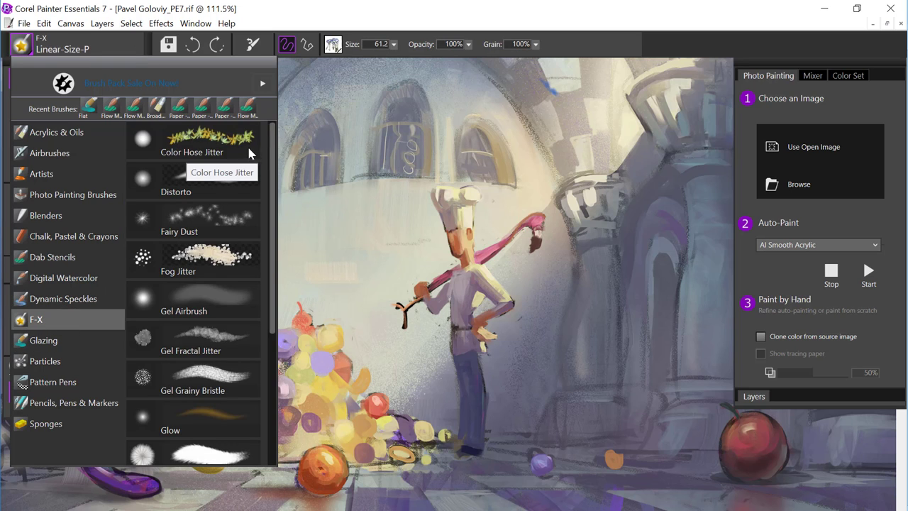
click(248, 152)
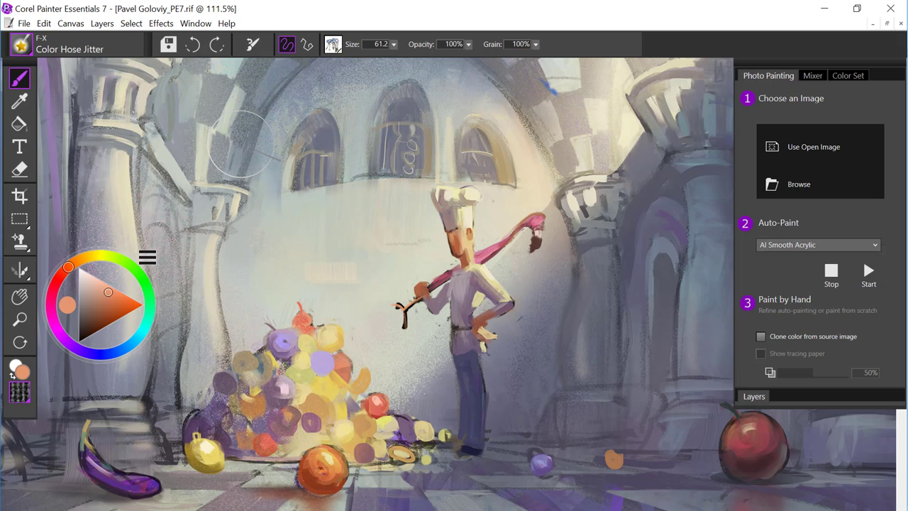
click(335, 46)
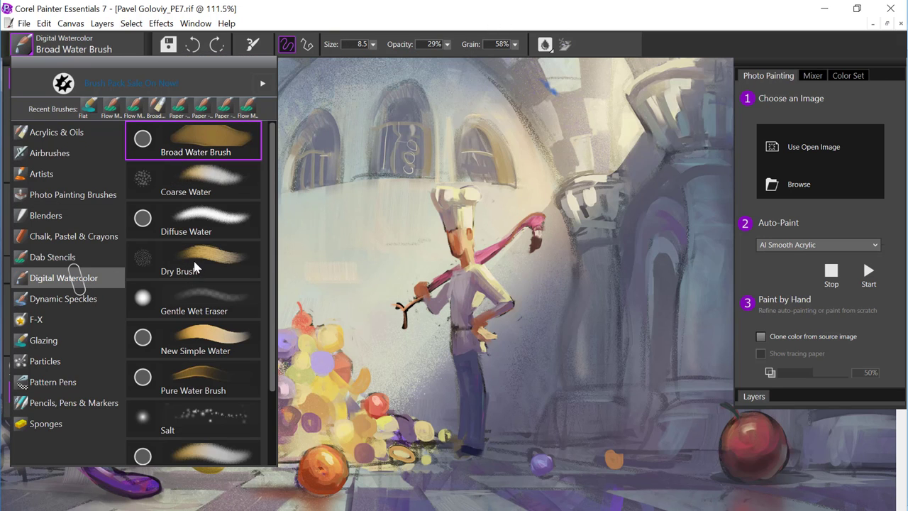
click(545, 44)
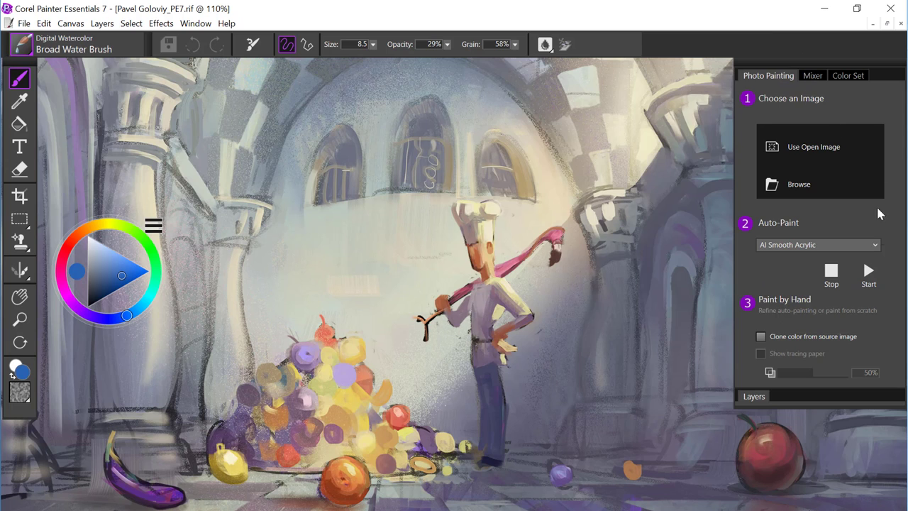
- View the Auto-Paint styles, move the colour wheel up near the arches, and pick a dark magenta
click(867, 250)
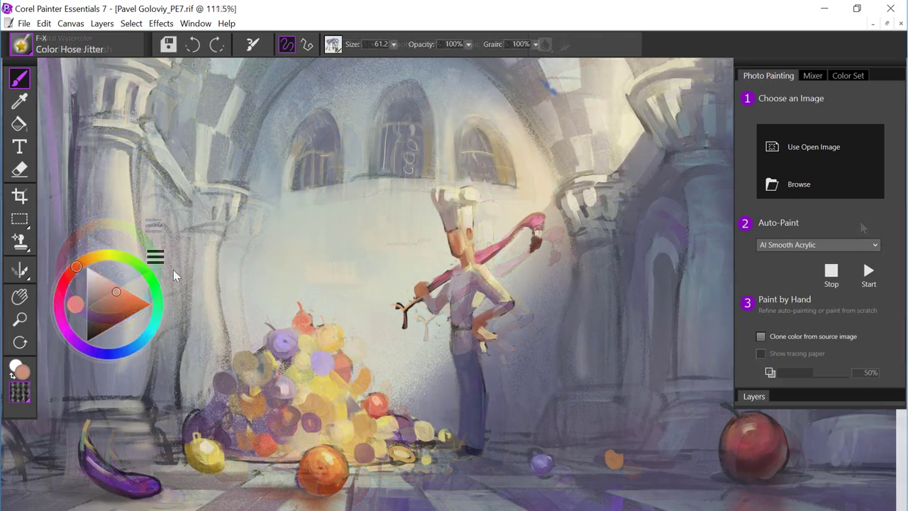
mouse_move(54, 290)
mouse_down()
mouse_move(456, 155)
mouse_move(290, 144)
mouse_move(202, 162)
mouse_up()
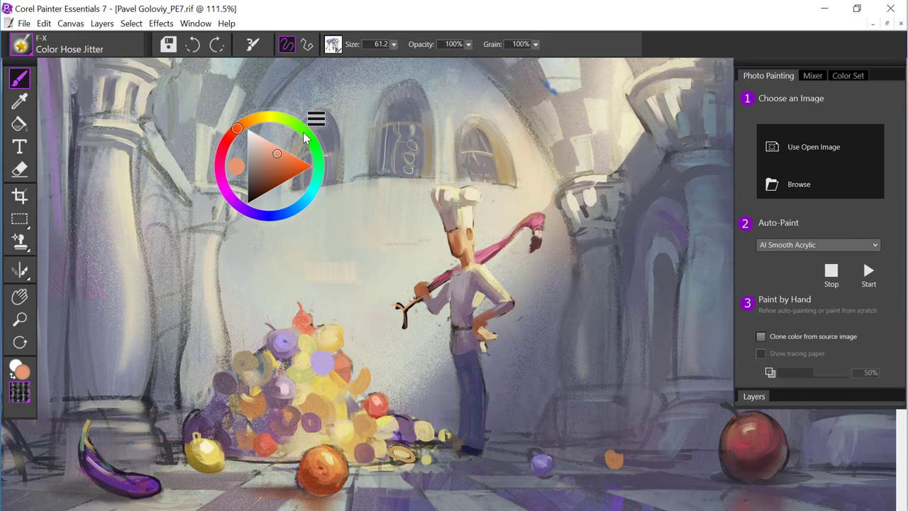
mouse_move(310, 138)
mouse_down()
mouse_move(314, 197)
mouse_move(284, 221)
mouse_move(316, 183)
mouse_move(289, 229)
mouse_move(325, 203)
mouse_move(326, 184)
mouse_move(257, 229)
mouse_move(229, 196)
mouse_move(222, 158)
mouse_move(227, 192)
mouse_move(272, 186)
mouse_move(254, 172)
mouse_move(271, 149)
mouse_move(284, 150)
mouse_move(281, 186)
mouse_move(283, 179)
mouse_move(274, 185)
mouse_up()
click(275, 189)
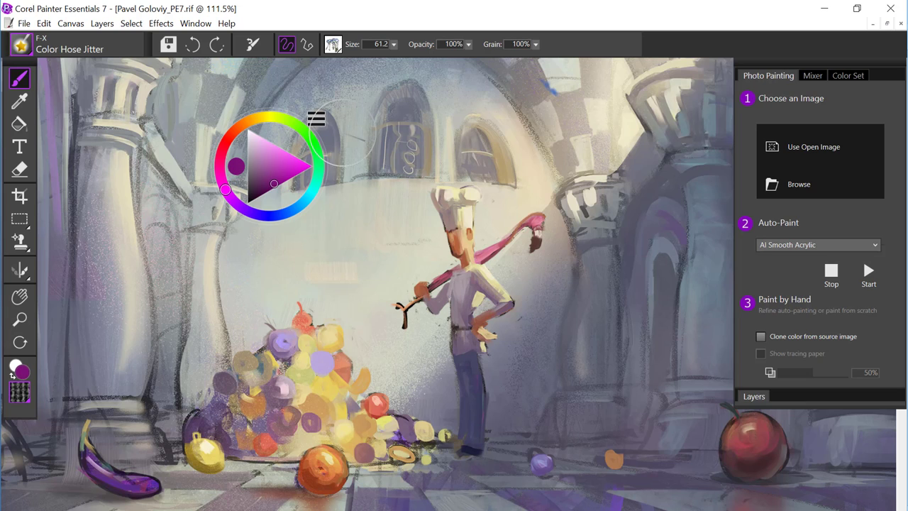
- Enable Use Clone Color, then leave Clone color from source image turned off
click(317, 120)
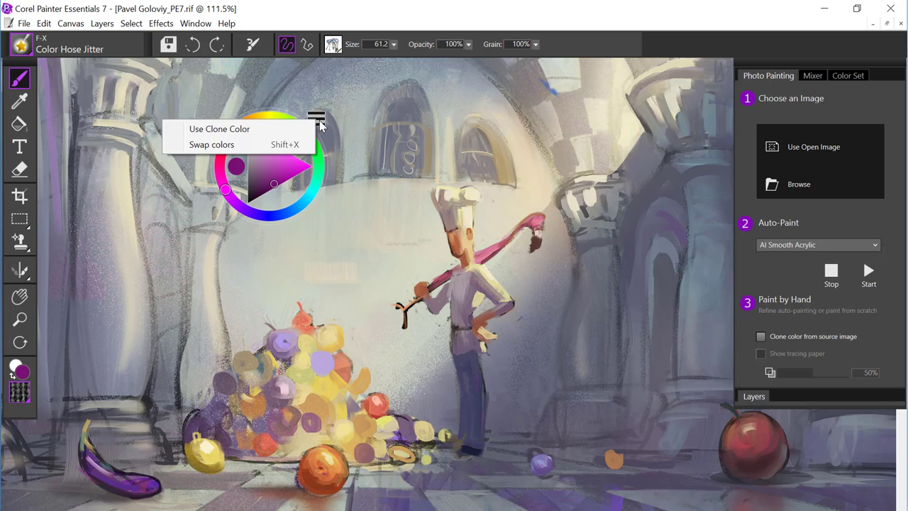
click(285, 134)
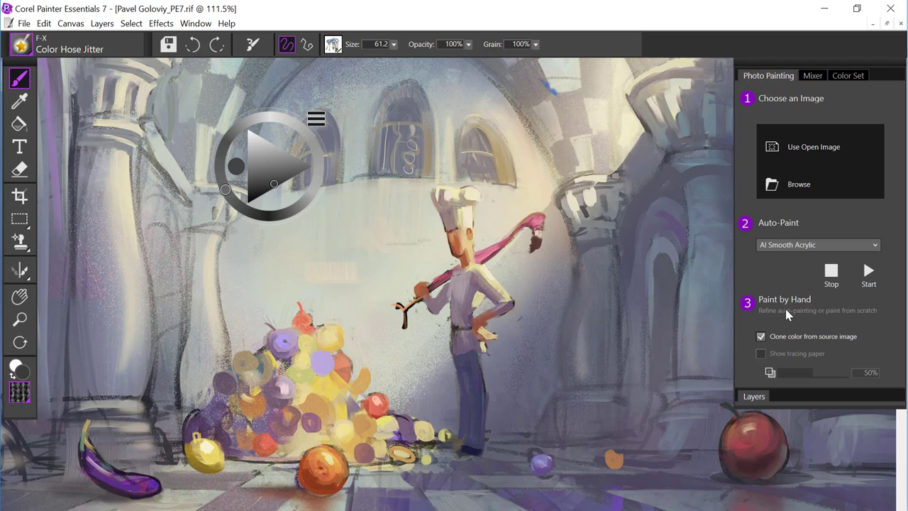
click(761, 337)
click(761, 337)
click(761, 337)
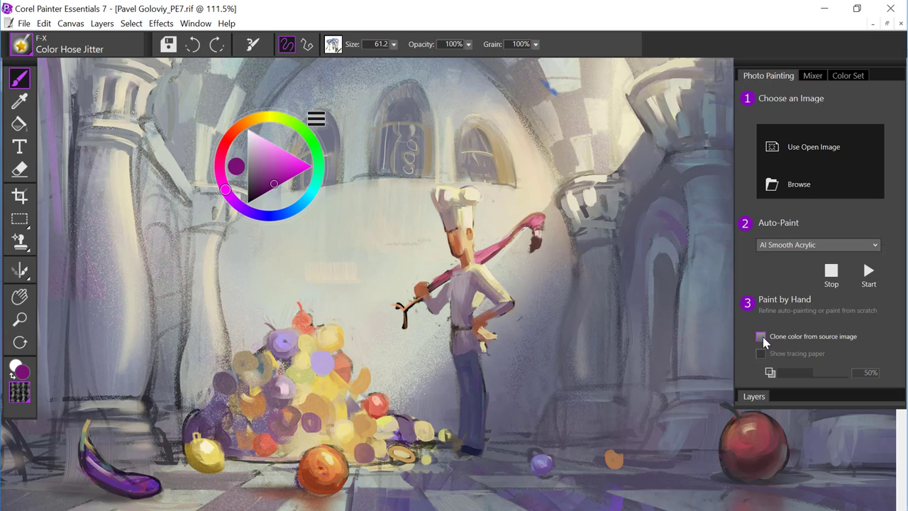
- Swap colours to set blue as secondary and green as the main colour
click(317, 122)
click(289, 146)
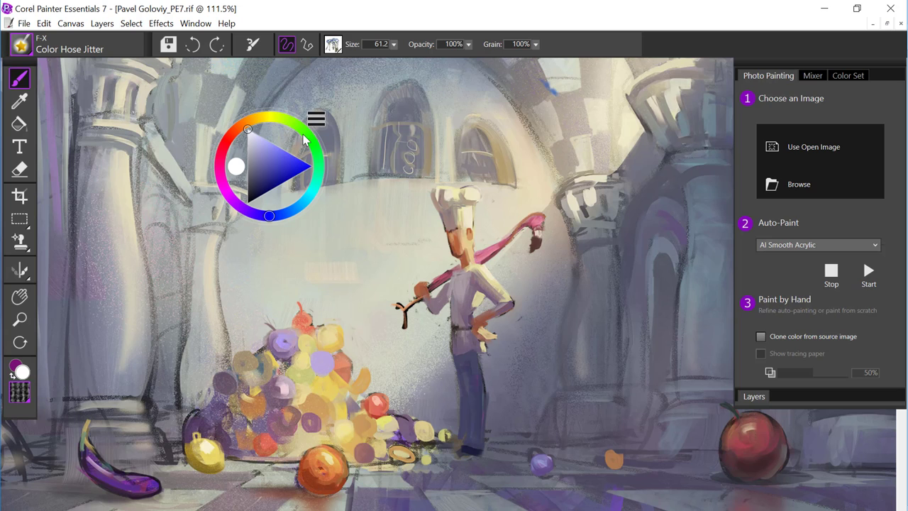
drag(280, 164, 297, 172)
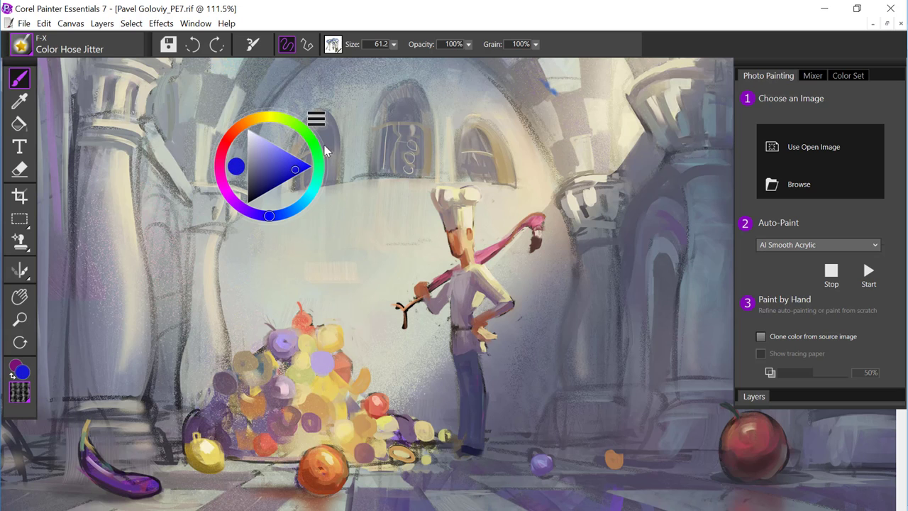
click(317, 118)
click(282, 144)
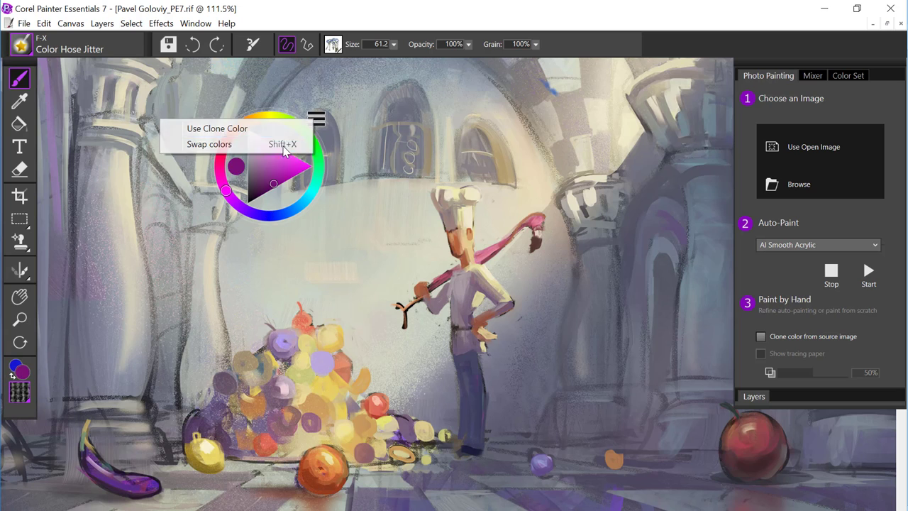
click(314, 145)
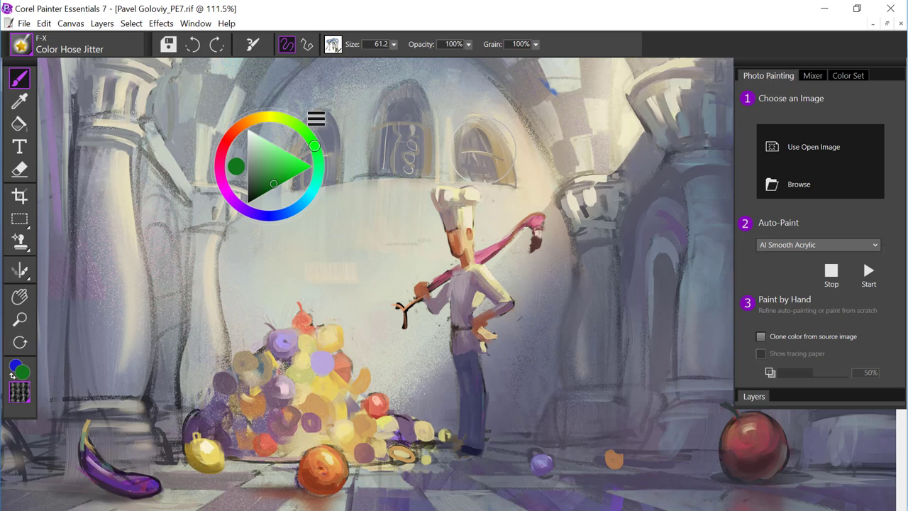
- Create a new 1600 × 900 pixel, 150 ppi canvas after checking its background colour
click(24, 23)
click(36, 41)
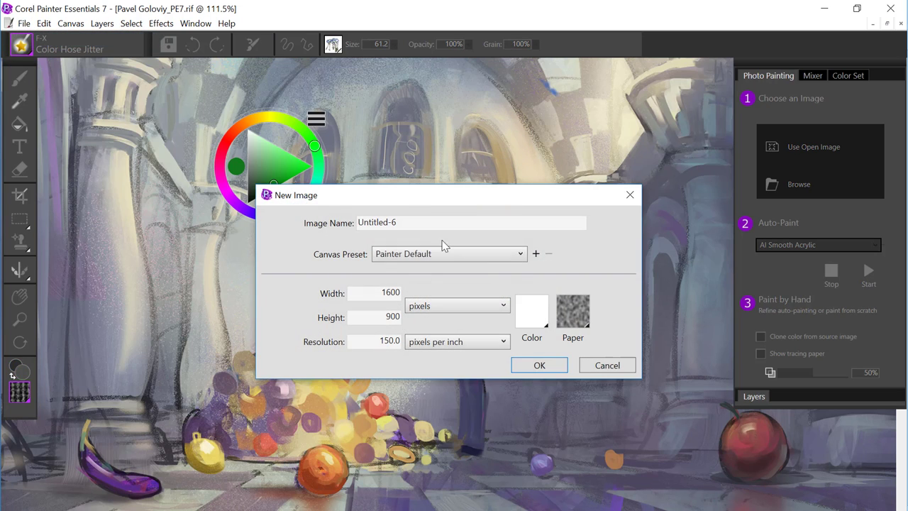
click(538, 311)
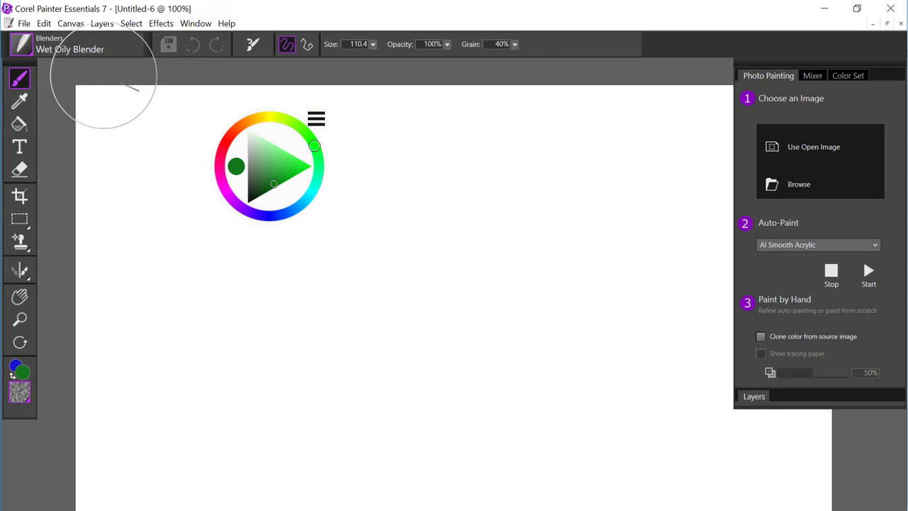
click(44, 25)
mouse_move(106, 184)
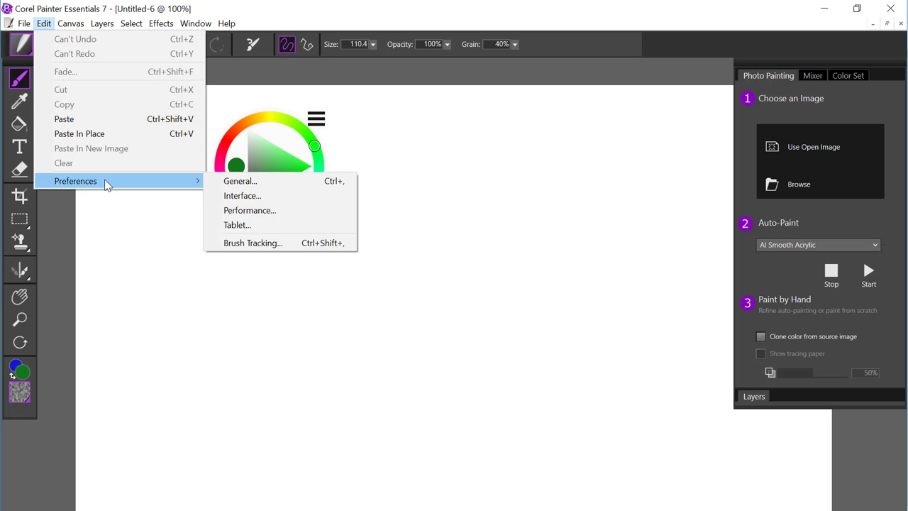
click(302, 226)
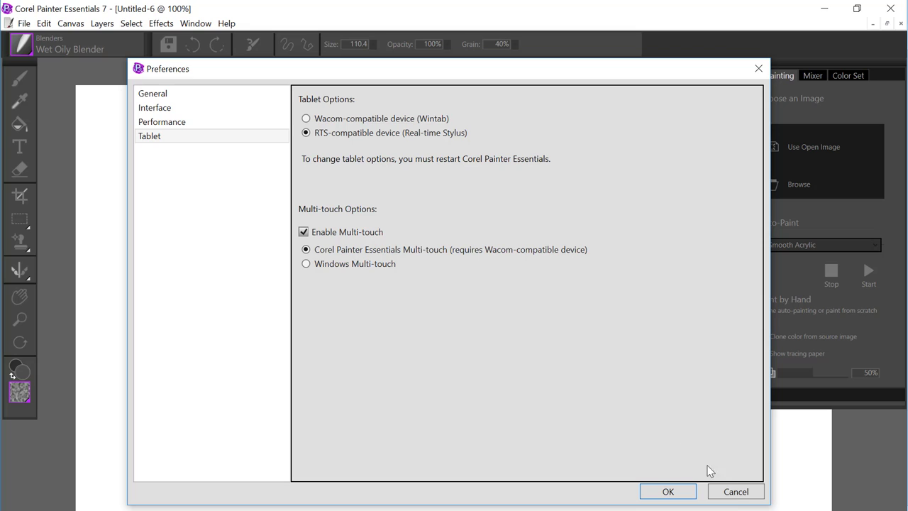
click(735, 492)
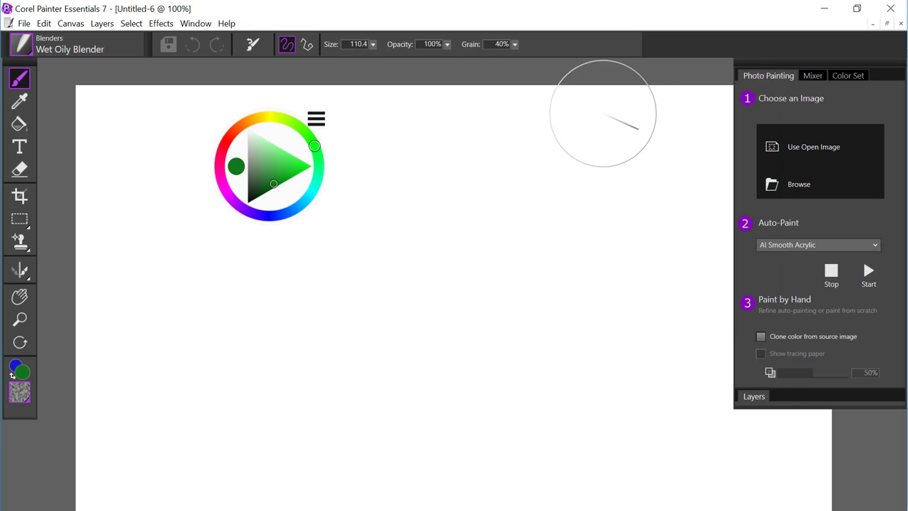